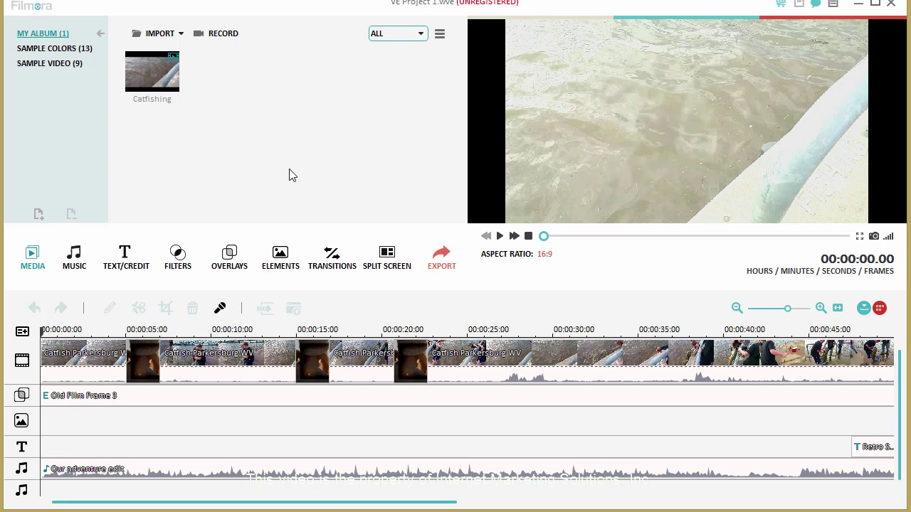
Close Filmora past the trial notice and relaunch it from the desktop icon
click(891, 5)
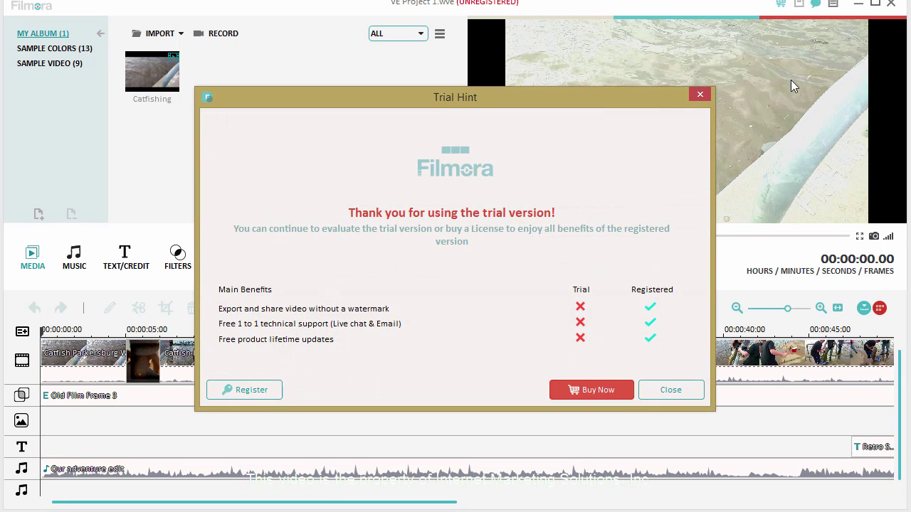
click(662, 388)
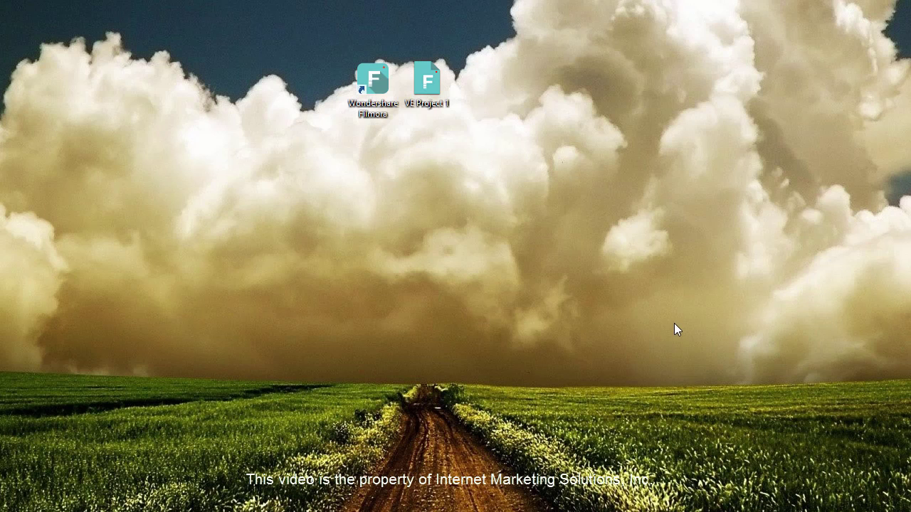
double_click(379, 85)
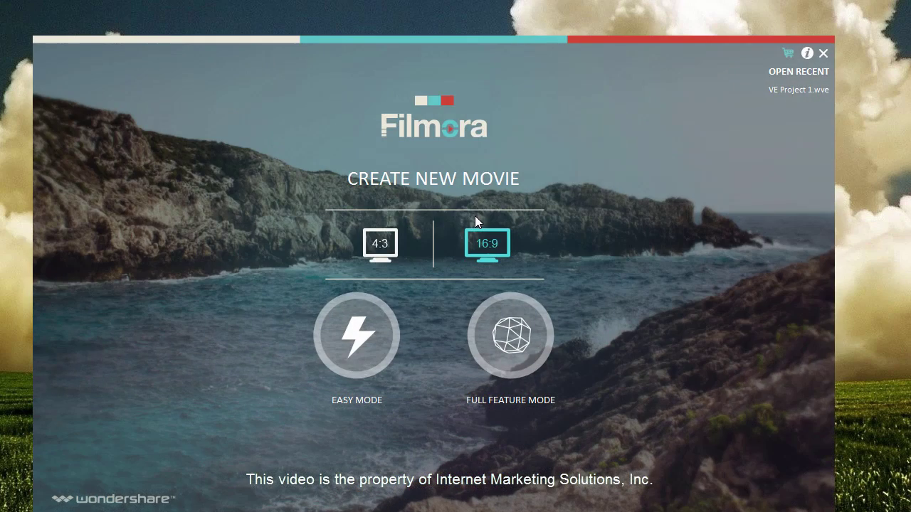
drag(463, 41, 480, 14)
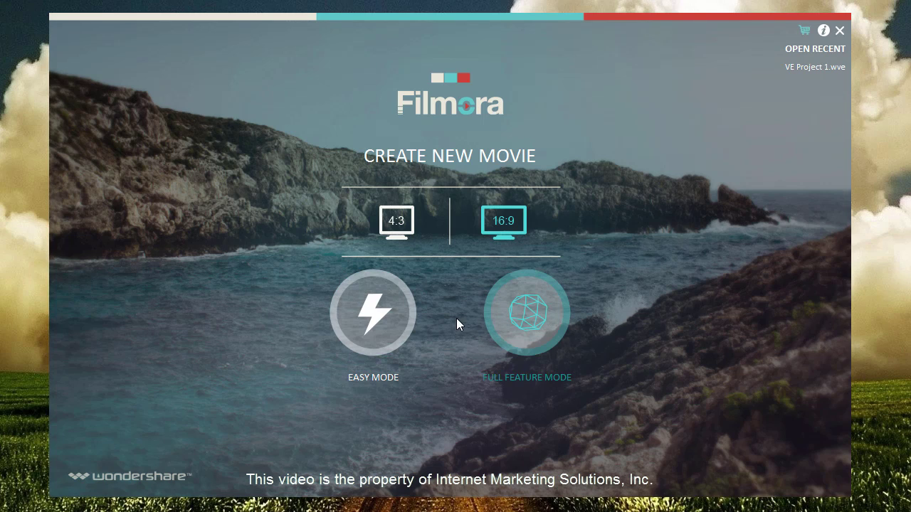
Try Easy Mode, quit it, and start a new project in Full Feature Mode
click(371, 314)
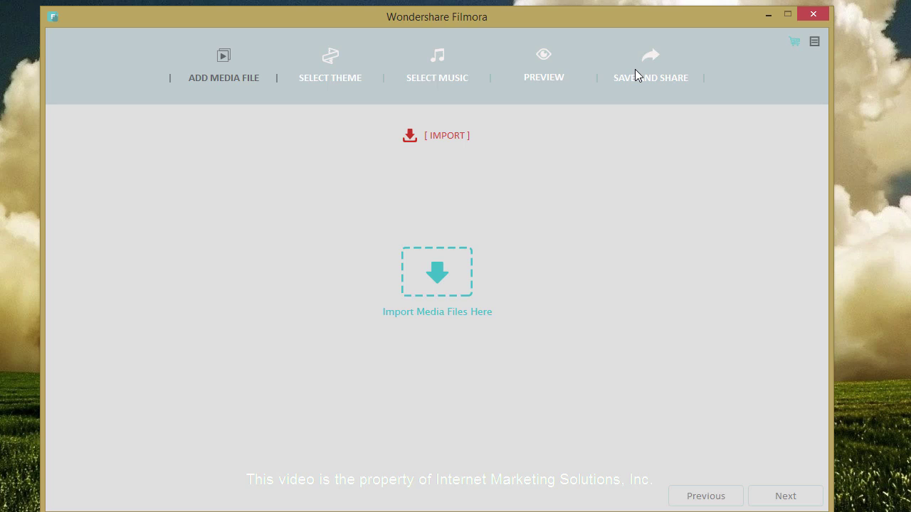
click(813, 14)
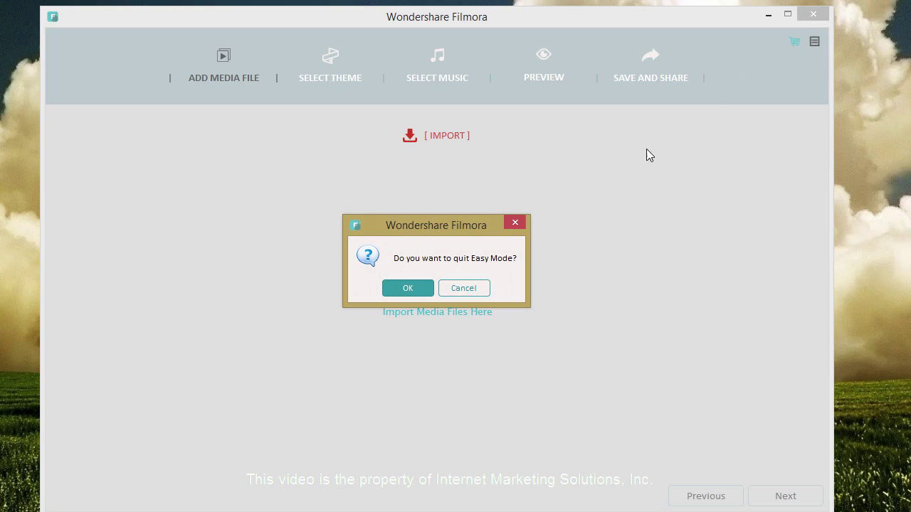
click(419, 287)
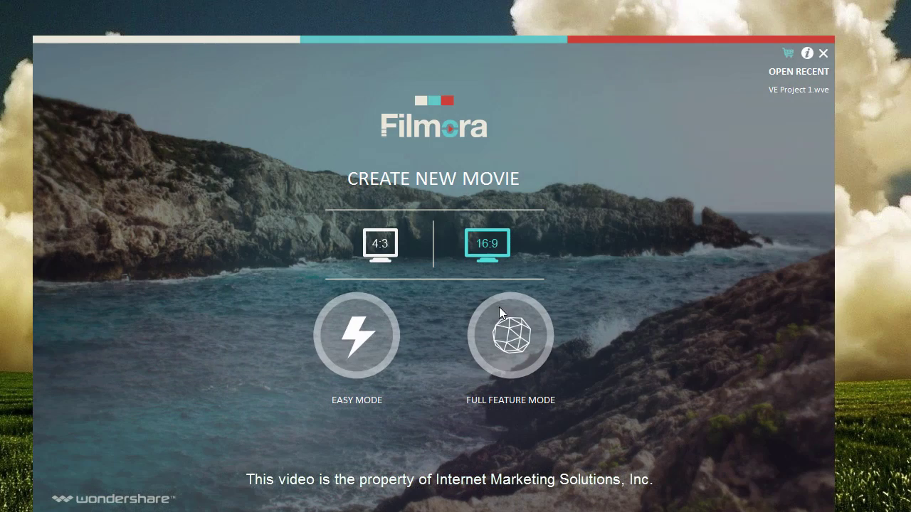
click(501, 335)
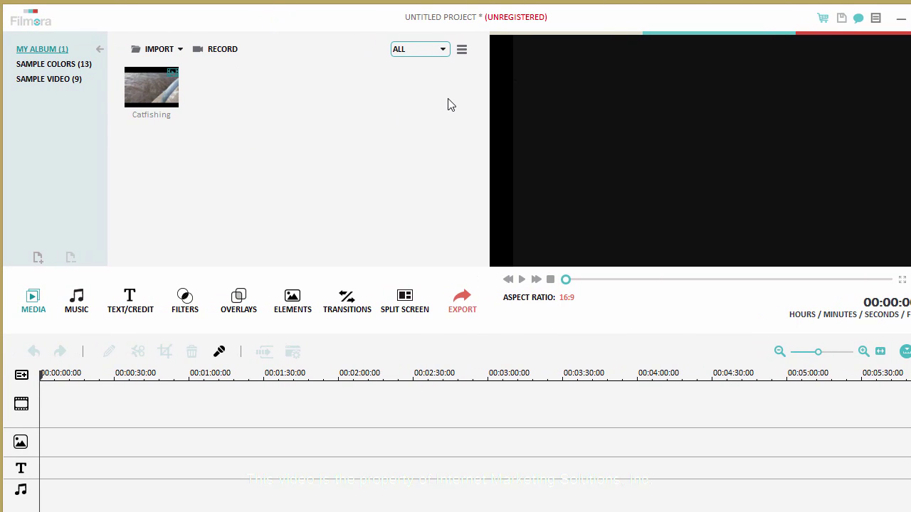
Close the empty untitled project and reopen VE Project 1.wve from the desktop
click(902, 20)
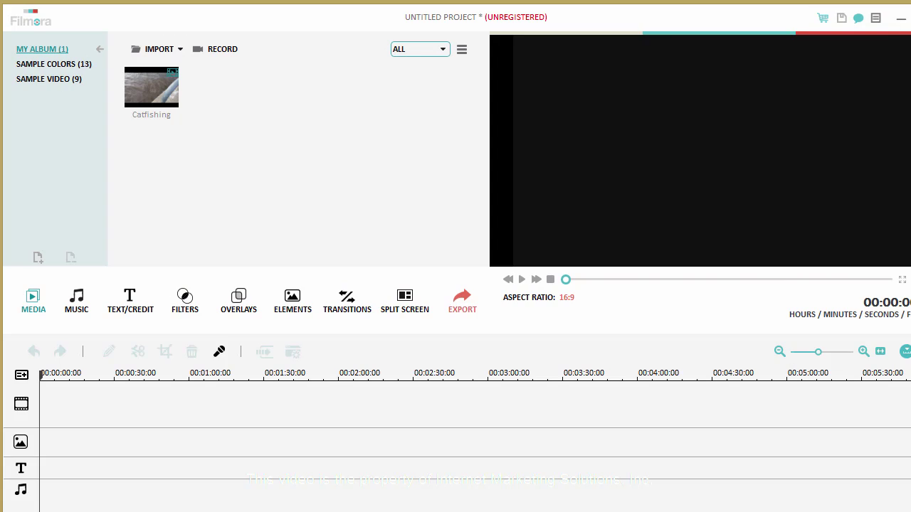
click(685, 424)
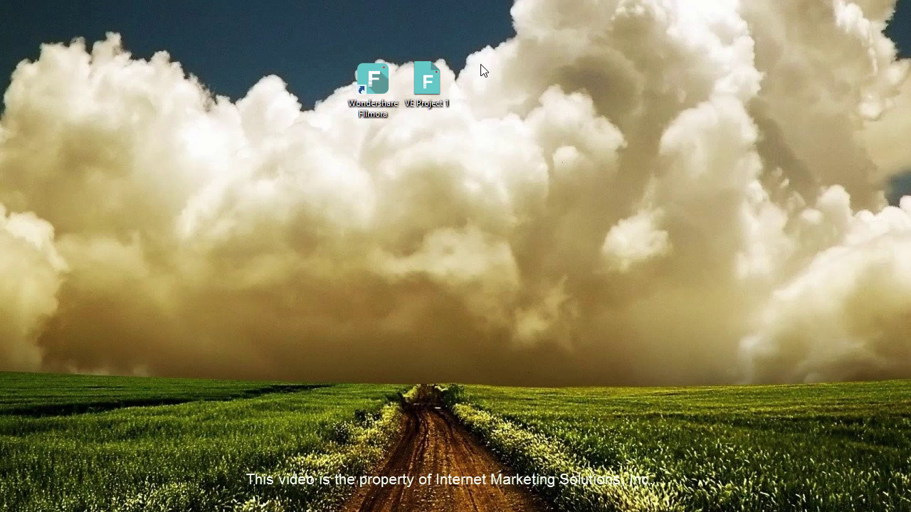
double_click(441, 80)
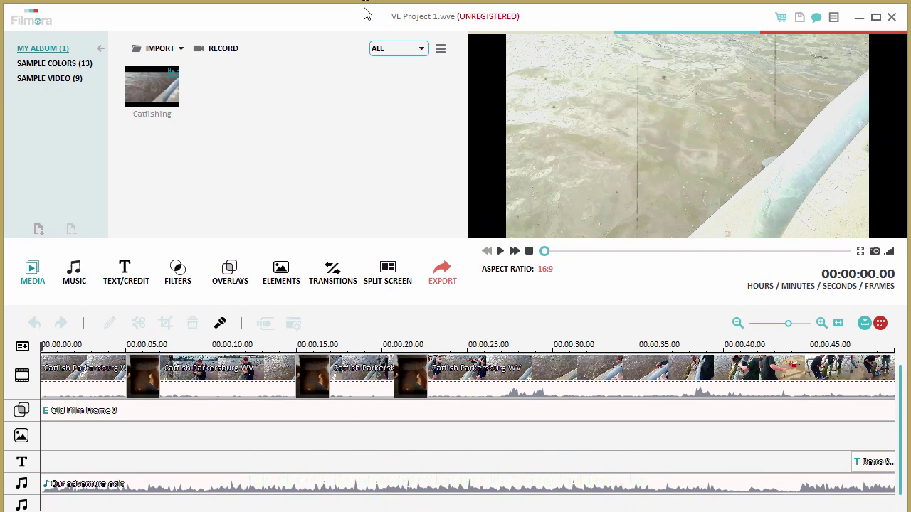
drag(364, 11, 365, 4)
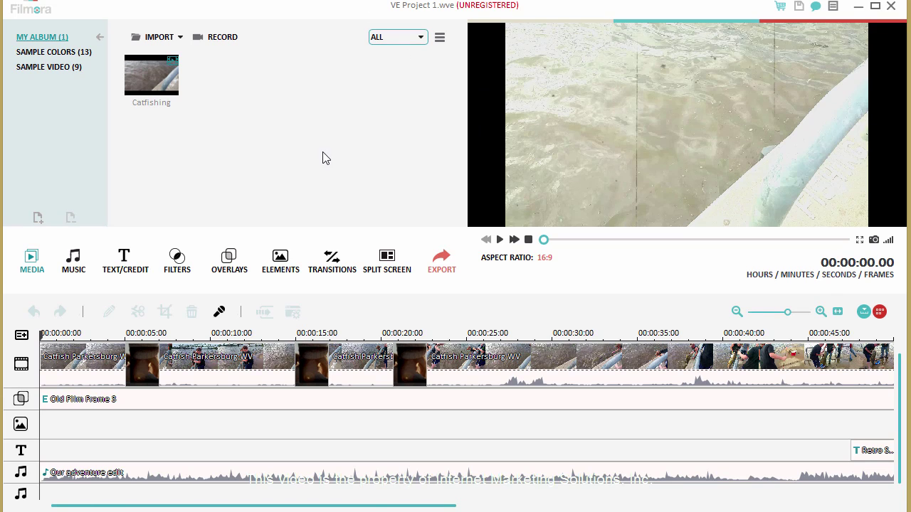
click(148, 71)
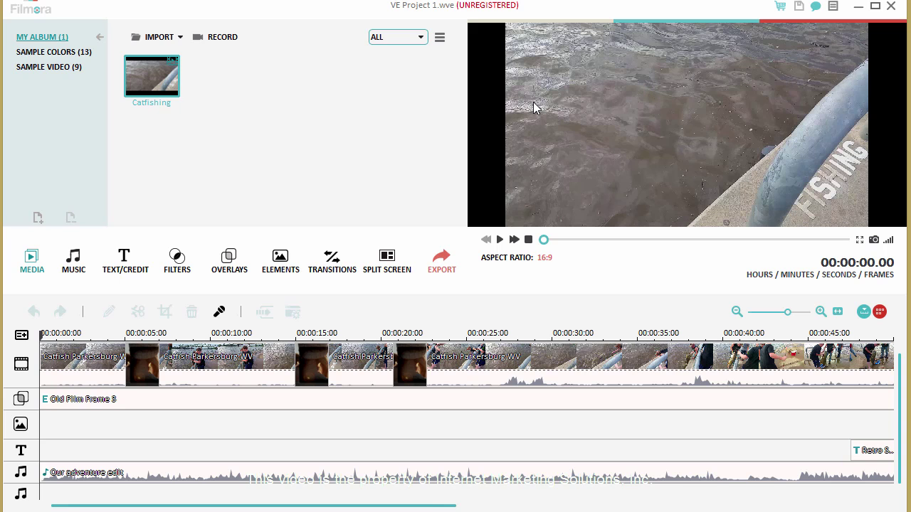
click(499, 240)
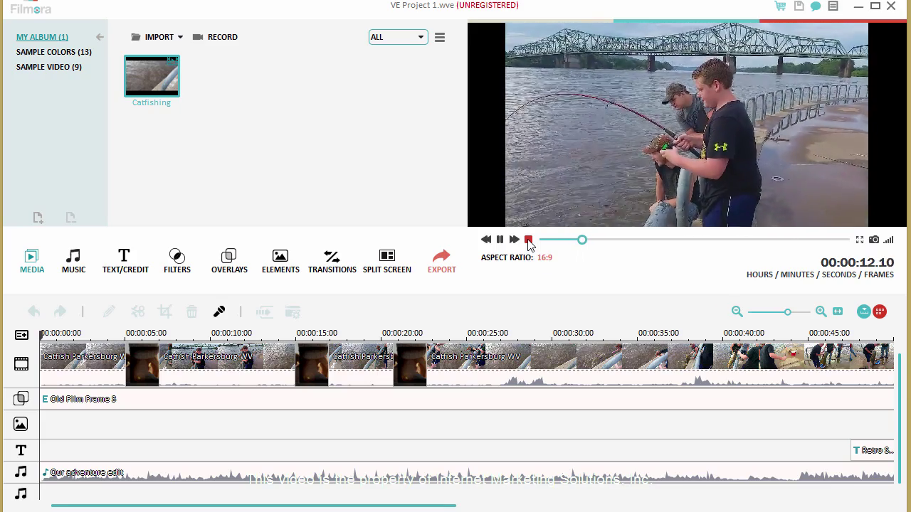
click(528, 240)
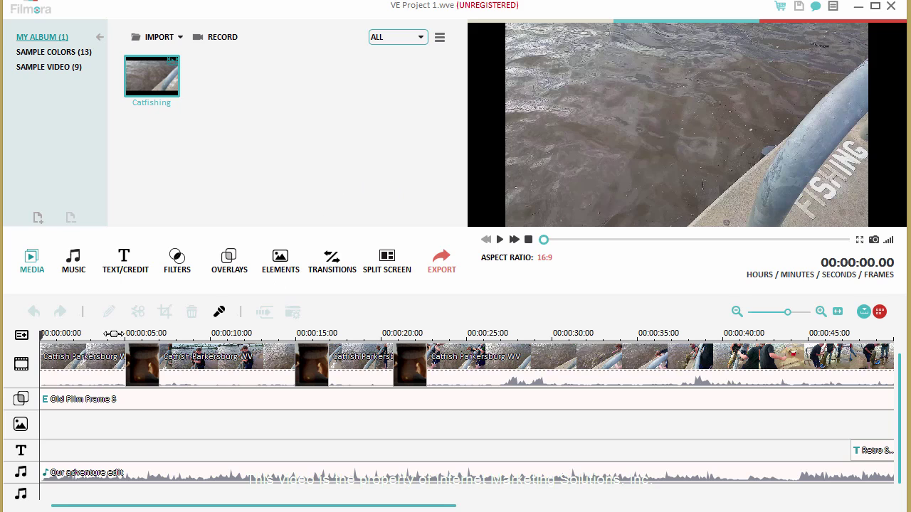
click(45, 343)
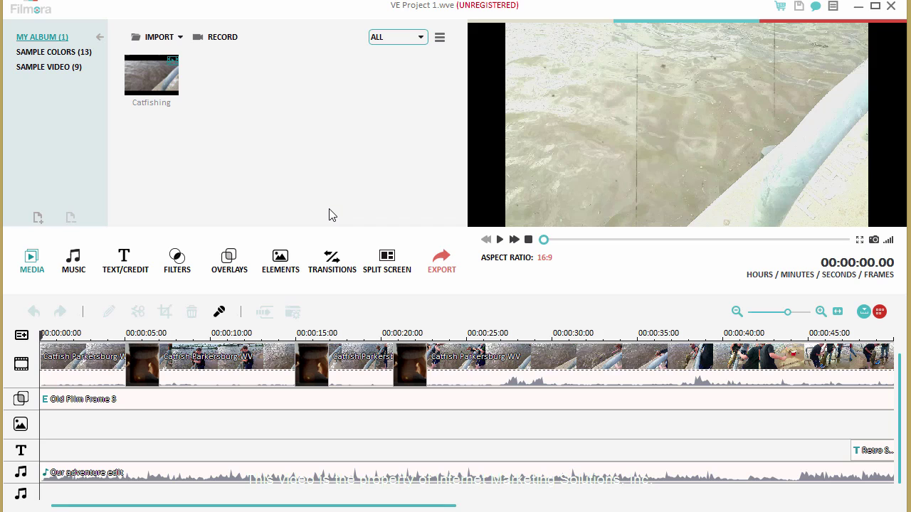
click(499, 239)
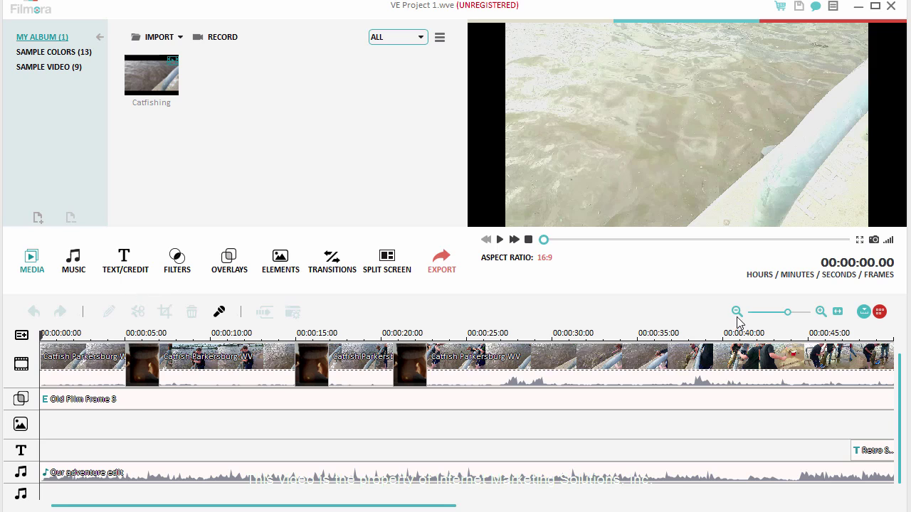
Fit the timeline to the window and split the last Catfish Parkersburg WV clip at 00:00:28
drag(785, 312, 772, 315)
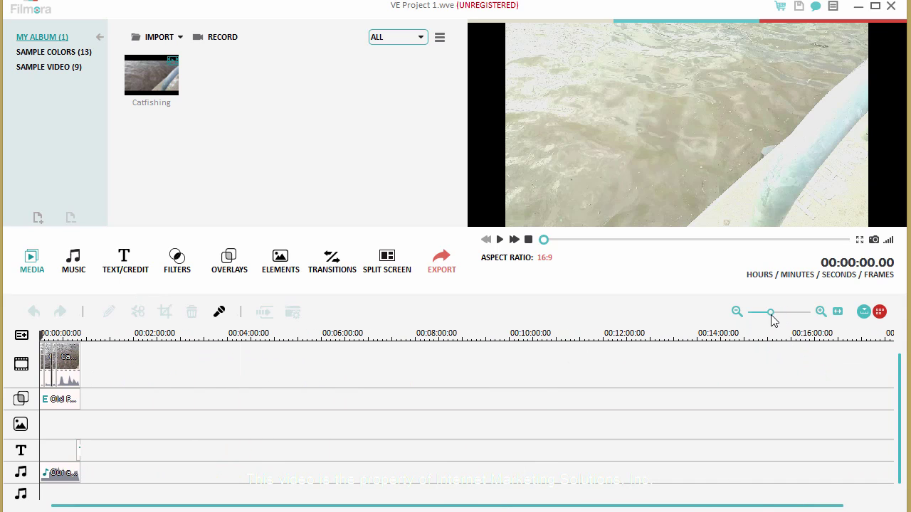
click(838, 312)
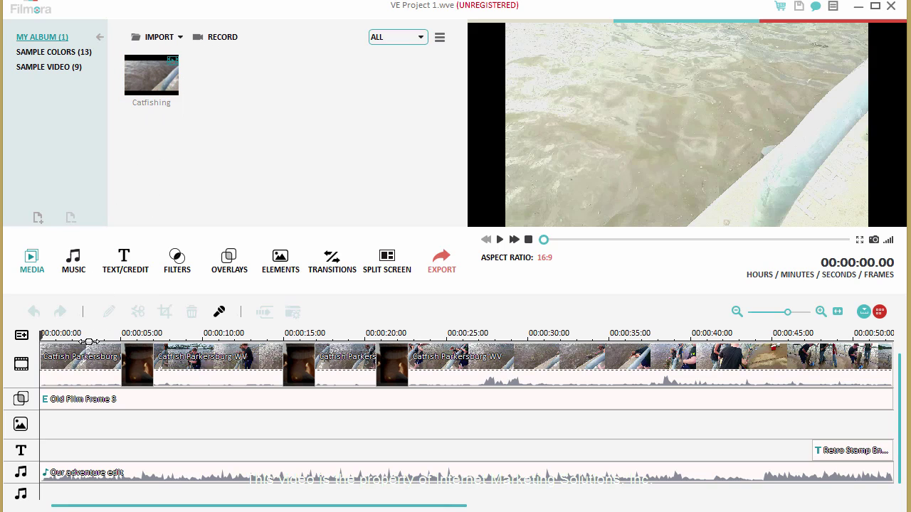
click(204, 360)
click(350, 359)
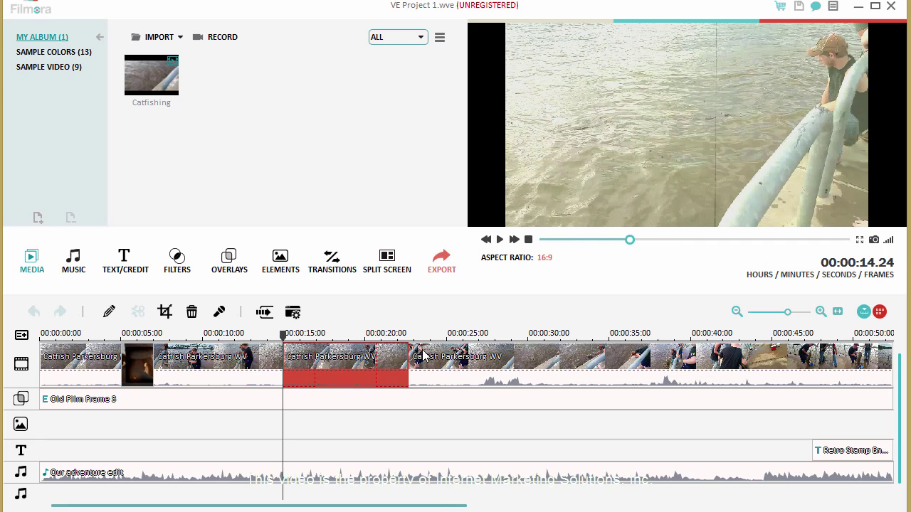
click(427, 355)
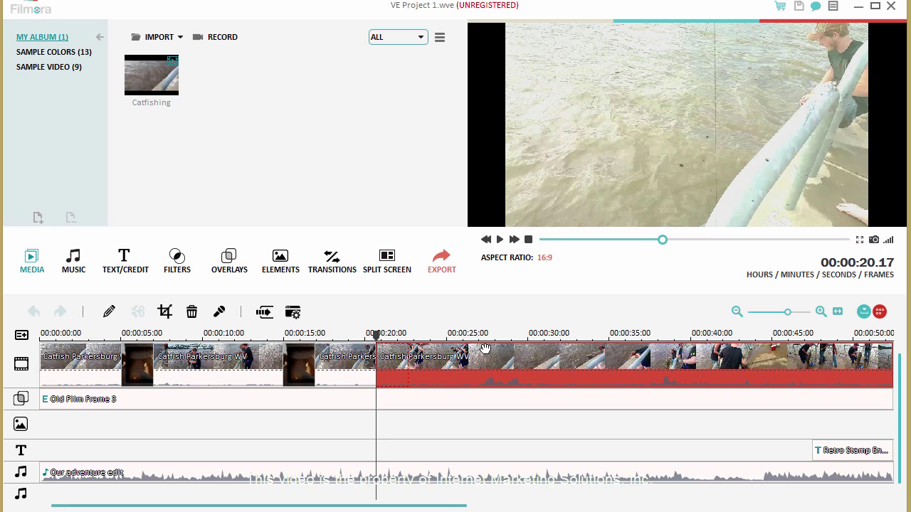
drag(377, 335, 510, 342)
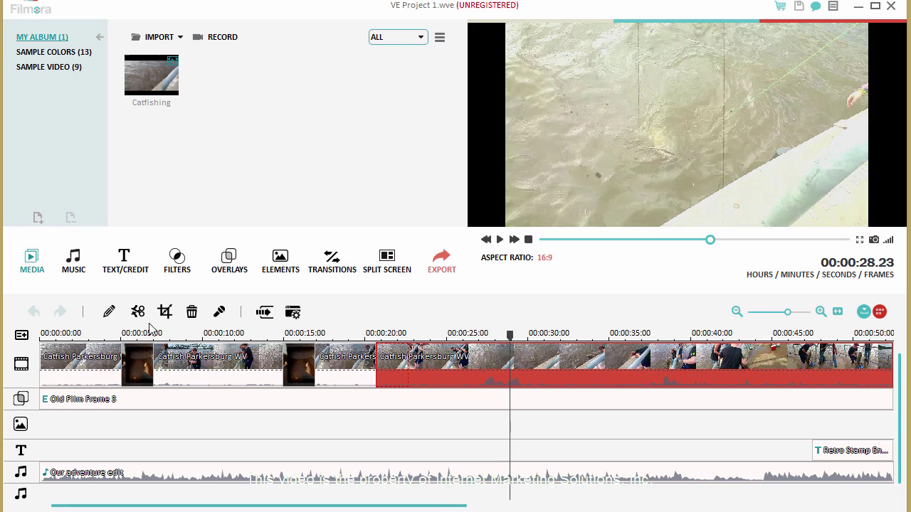
click(138, 311)
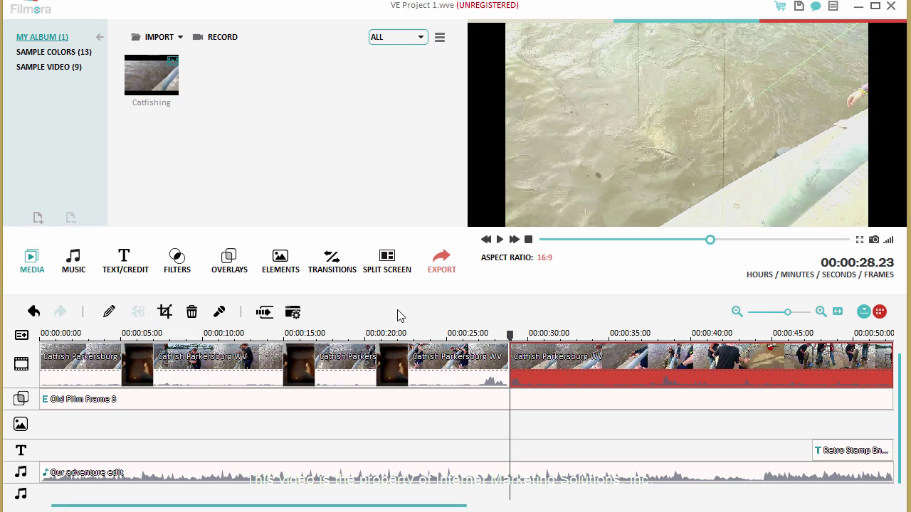
Add a Cross_merge transition at the 28-second cut, preview it, then delete it
click(334, 265)
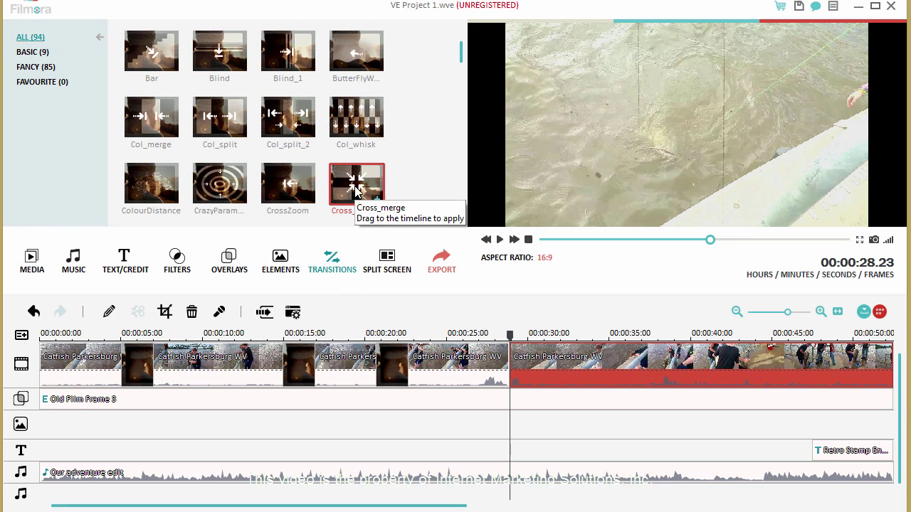
drag(356, 186, 515, 363)
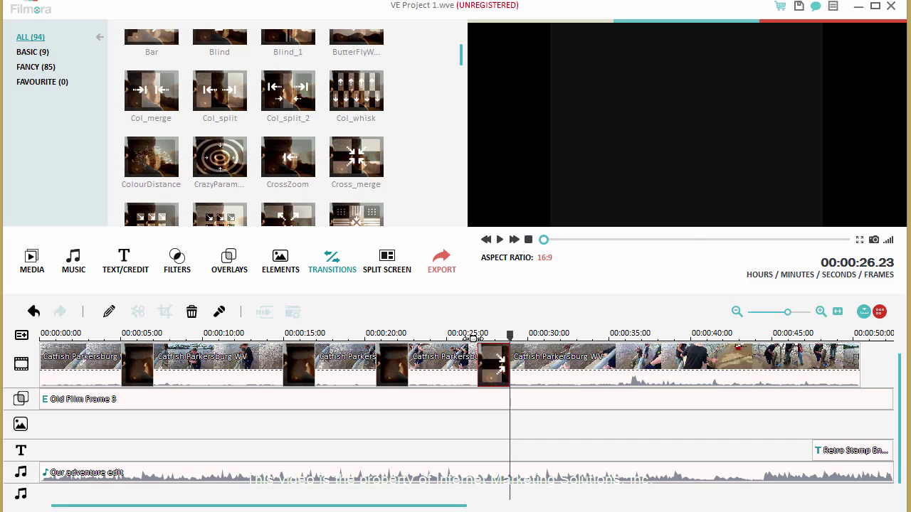
click(474, 339)
click(500, 240)
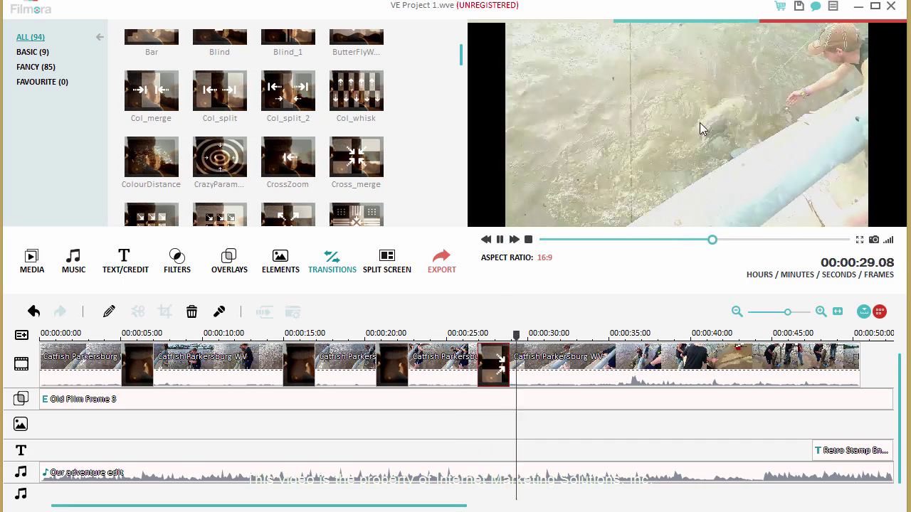
key(ctrl+slash)
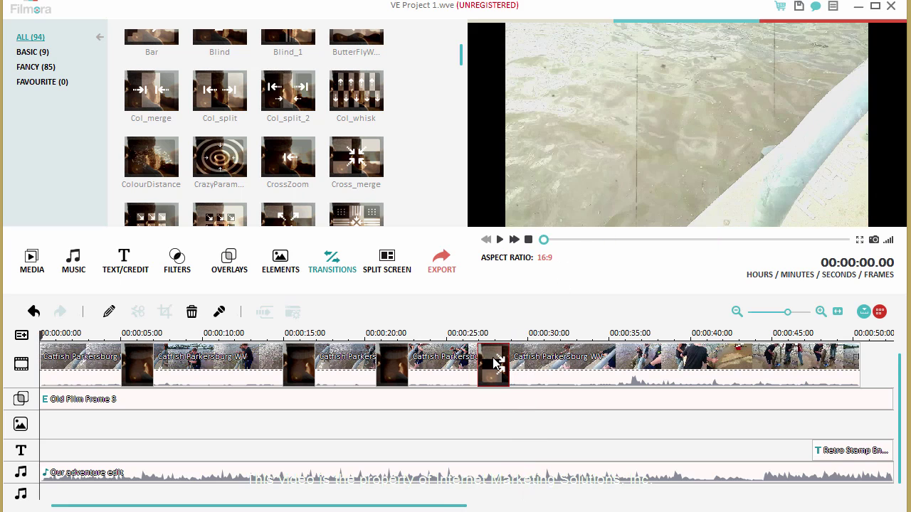
key(Delete)
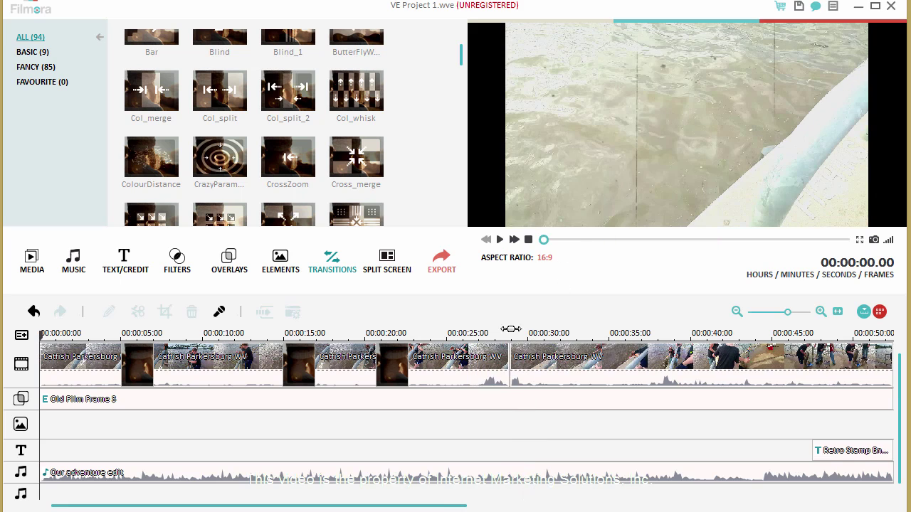
Select the Catfishing clip in the media album, then scroll the Music library to Our adventure edit
click(41, 269)
click(163, 83)
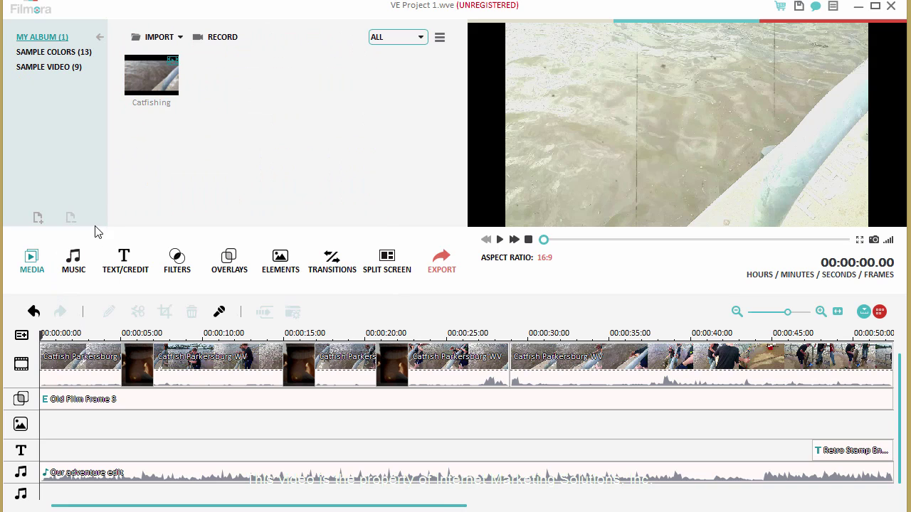
click(73, 262)
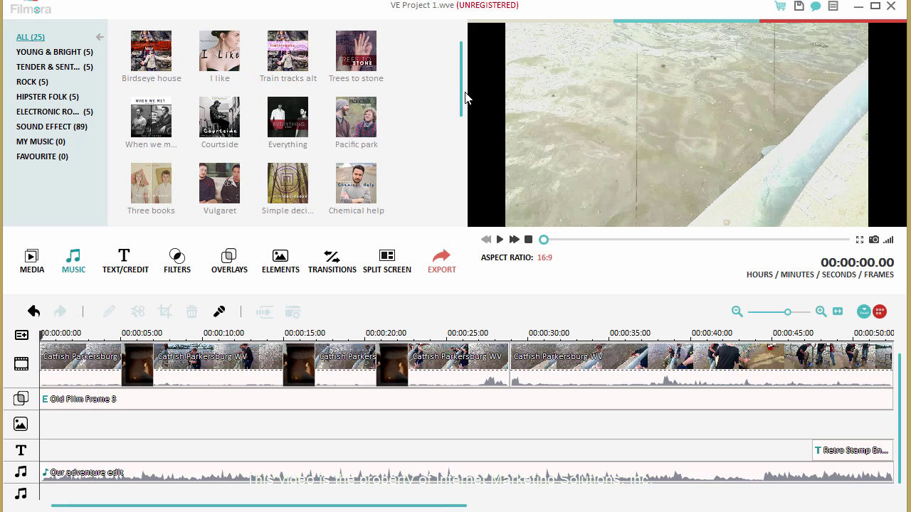
drag(462, 98, 438, 189)
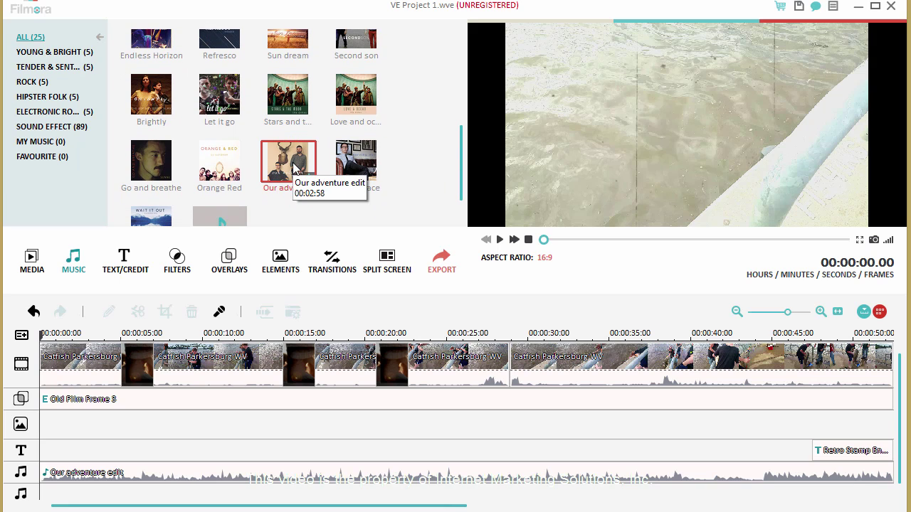
Play and stop the Wreath End credit title preview, then switch to the Filters library
click(128, 265)
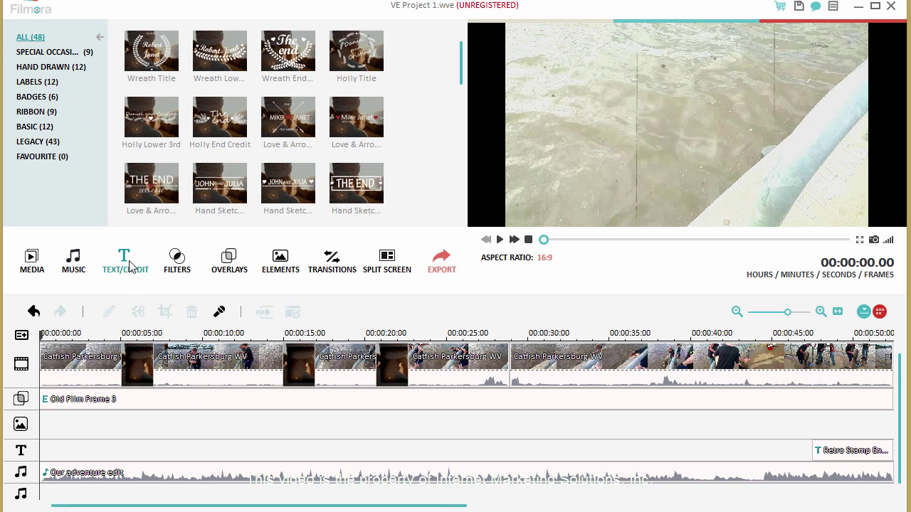
click(290, 63)
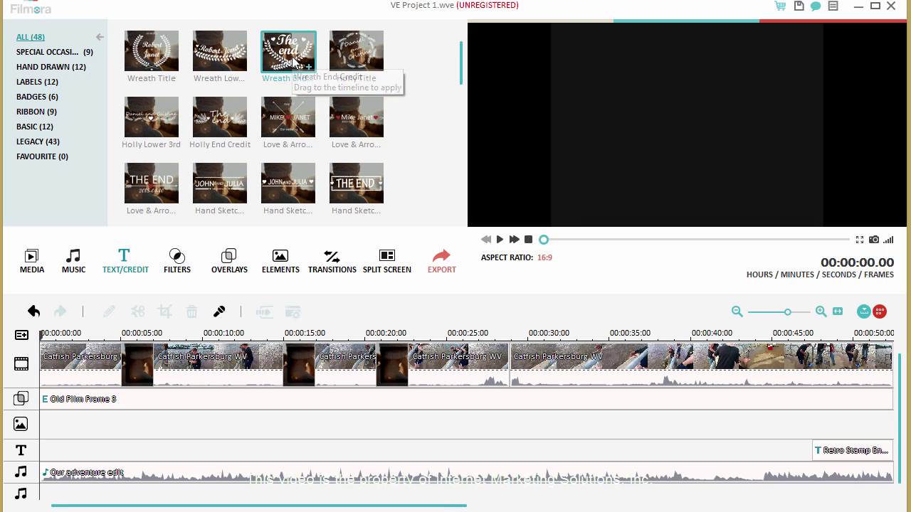
click(499, 240)
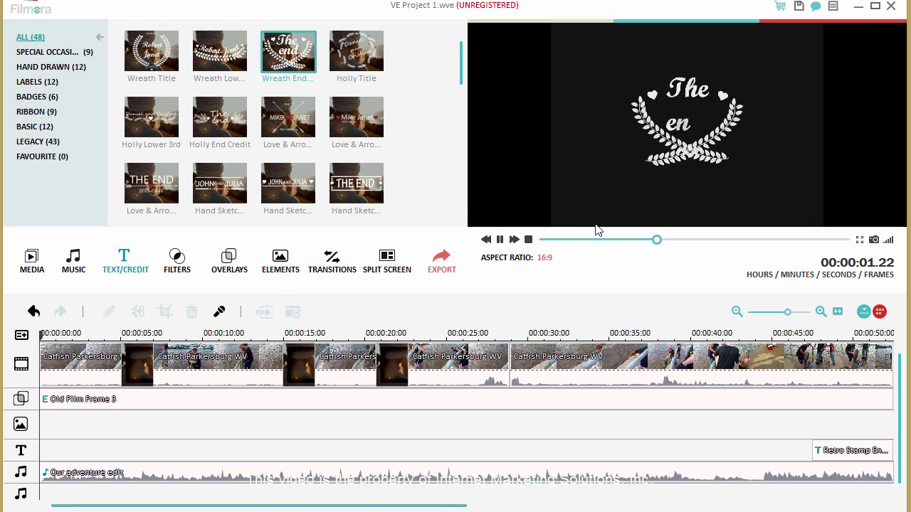
click(528, 239)
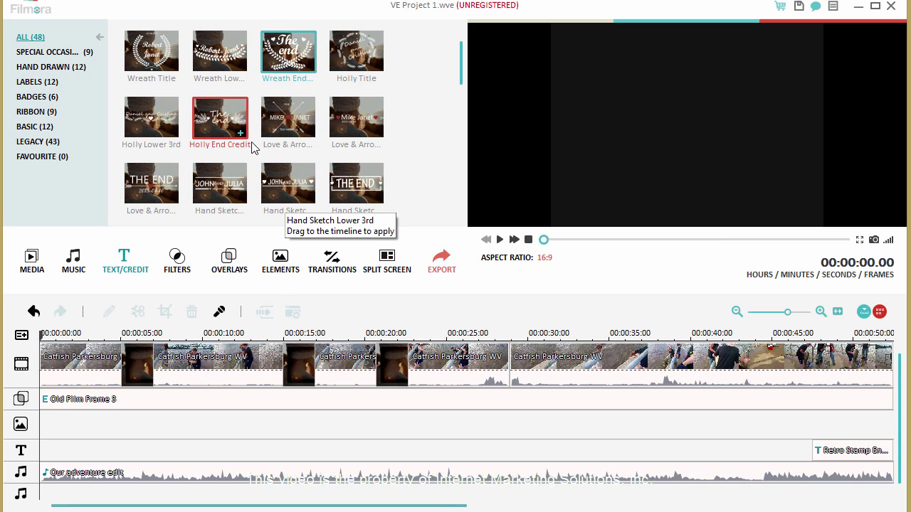
click(179, 267)
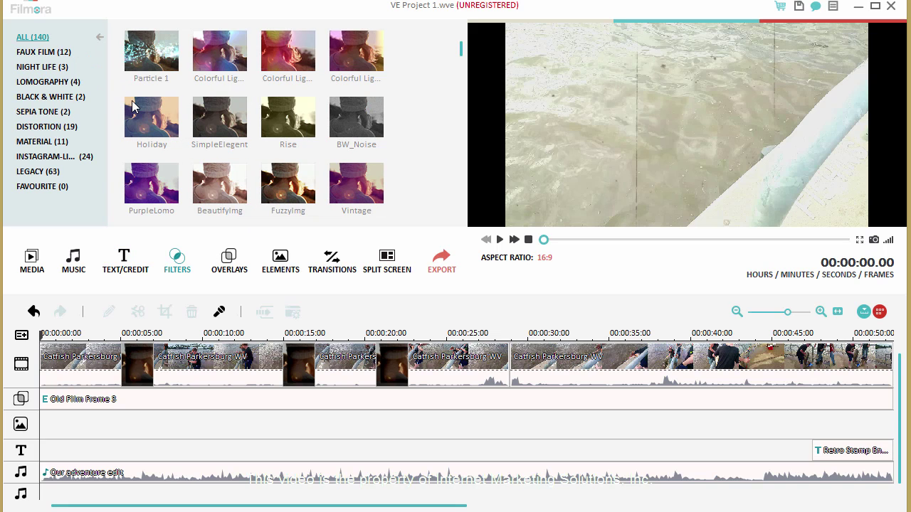
Maximize the window, preview a Colorful Light filter and Particle 1 sparkles, and scroll the filter list
click(873, 9)
click(228, 60)
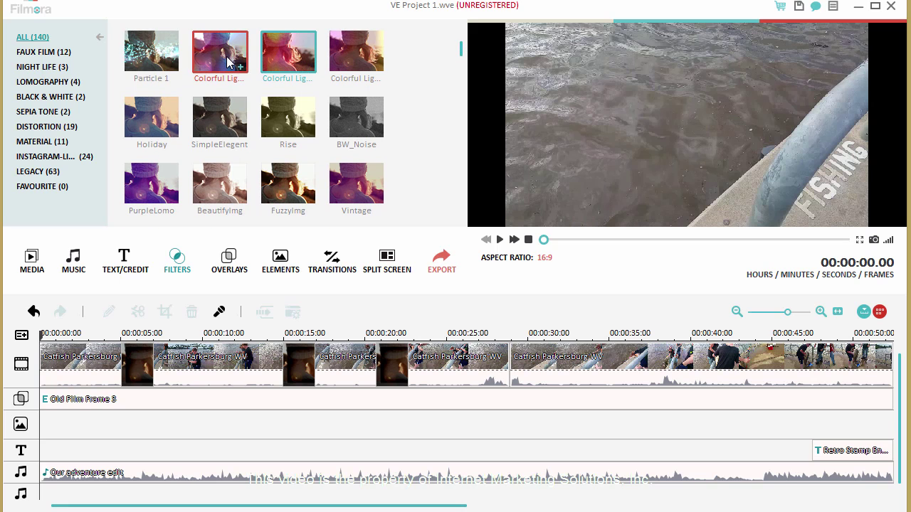
click(150, 57)
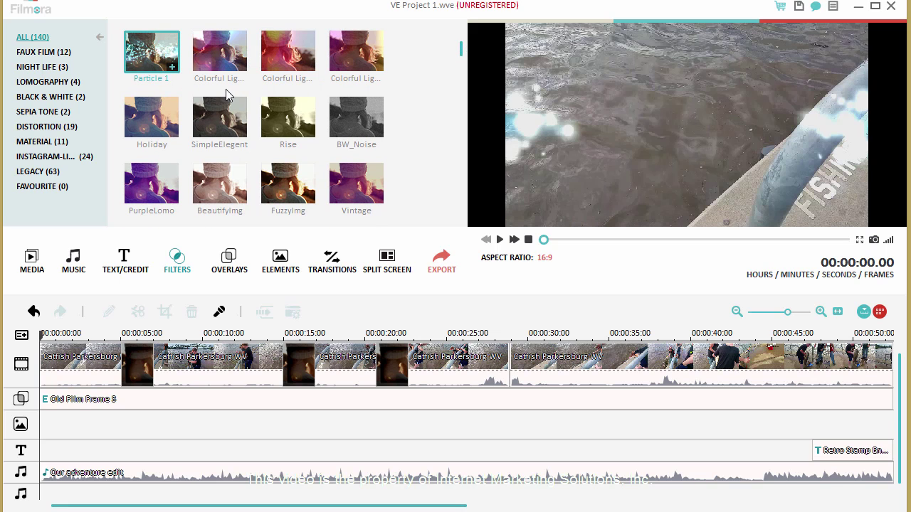
click(501, 240)
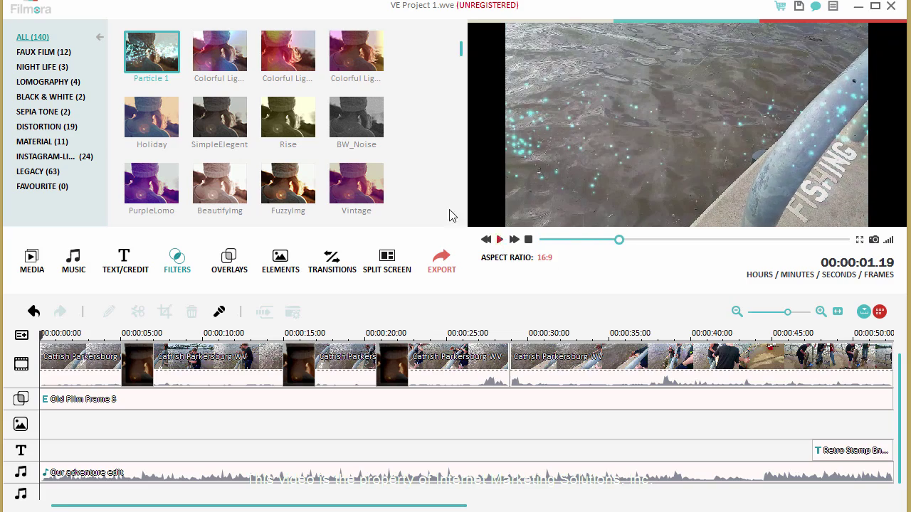
drag(461, 53, 461, 77)
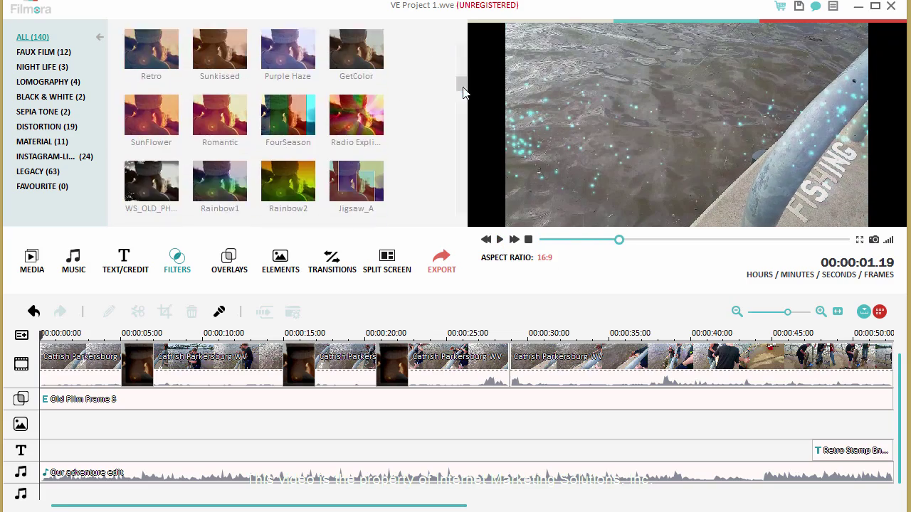
scroll(463, 92, down, 5)
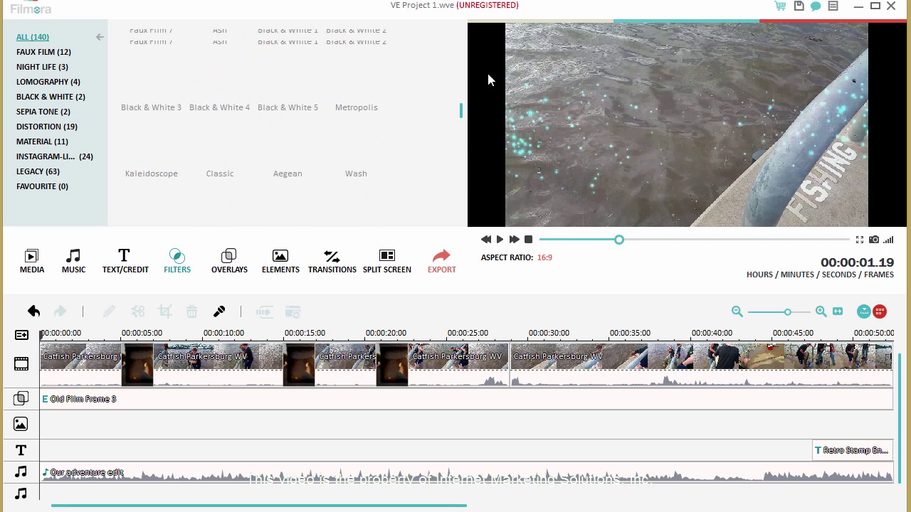
Preview the Bokeh 1 overlay on the footage and stop playback
click(228, 258)
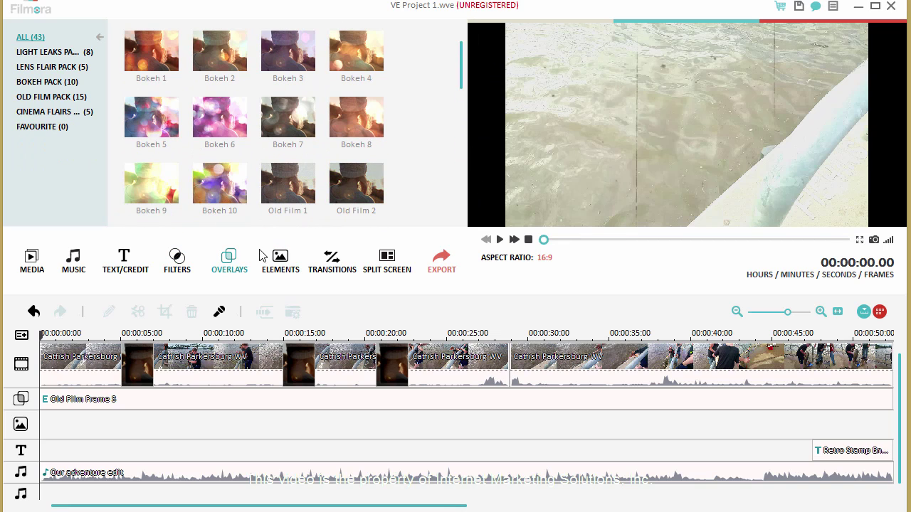
click(158, 63)
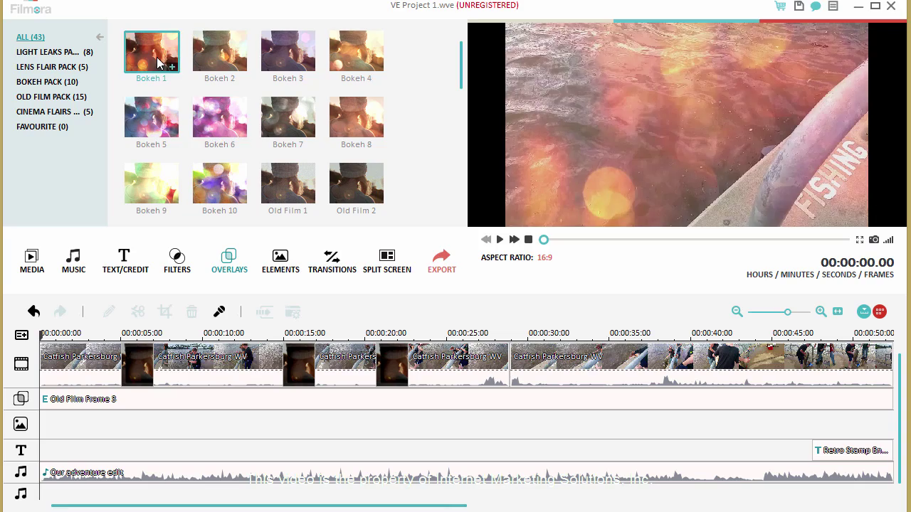
click(500, 240)
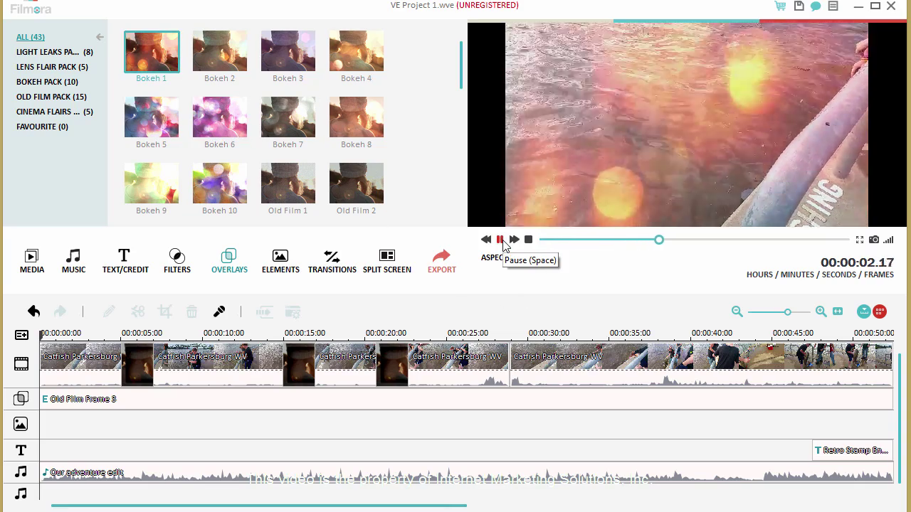
click(502, 240)
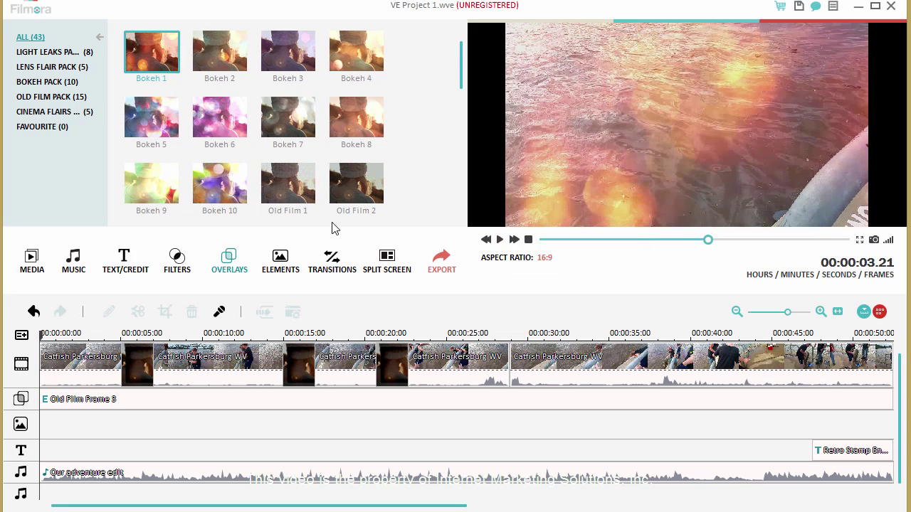
Play the Balloon 1 hand-drawn element preview, then switch to the Transitions library
click(280, 260)
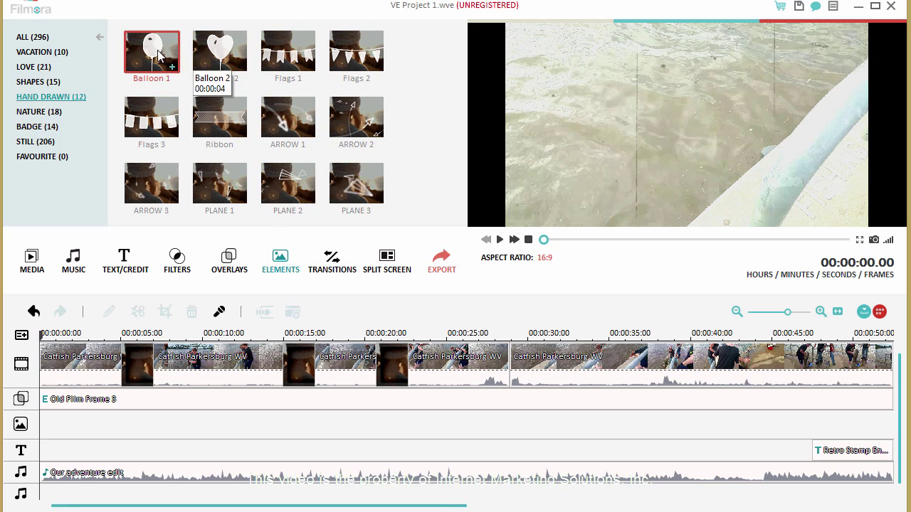
click(157, 57)
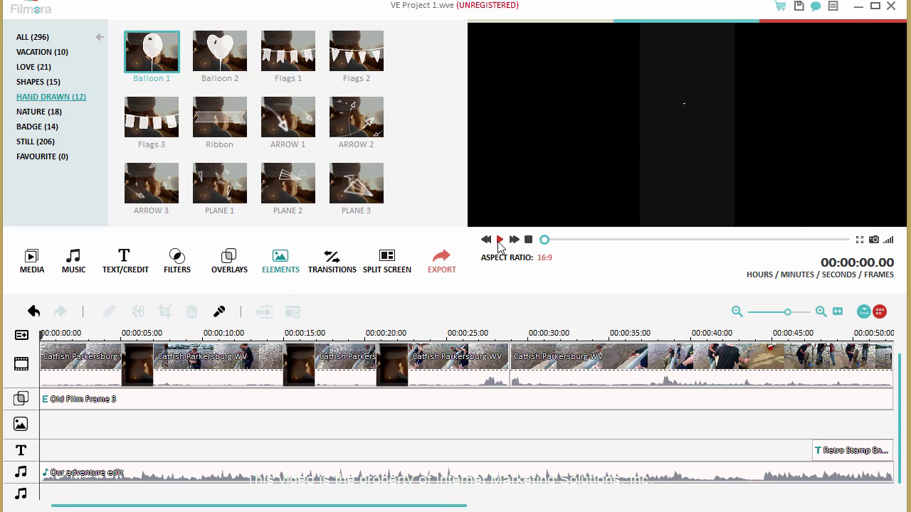
click(500, 241)
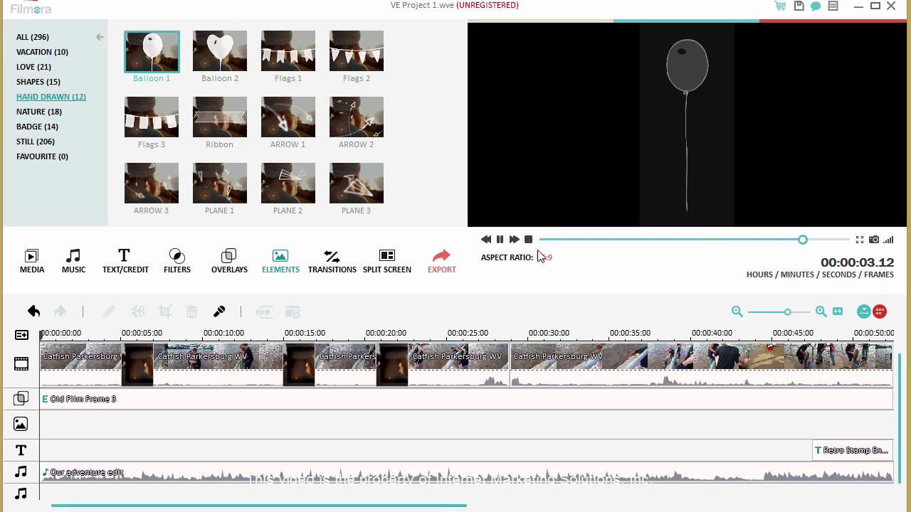
click(335, 270)
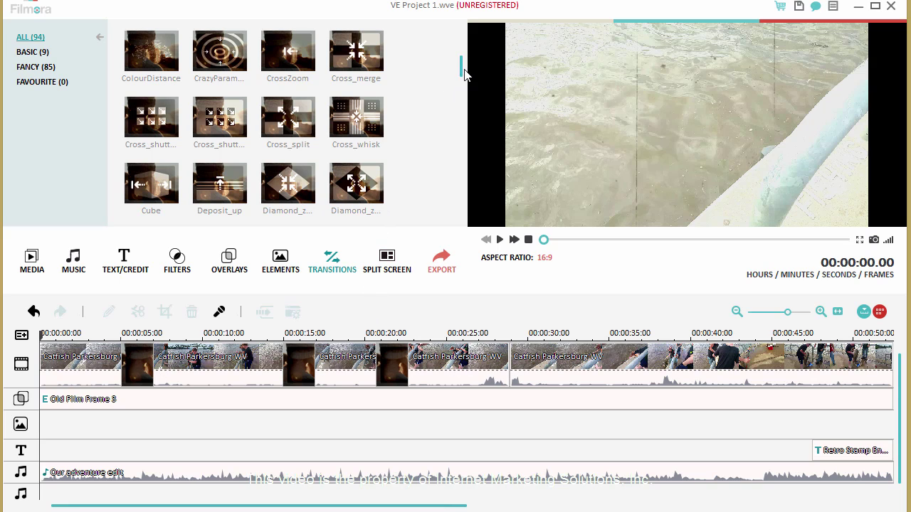
Scroll through the 94 transitions, then switch to the Split Screen presets
drag(461, 74, 464, 200)
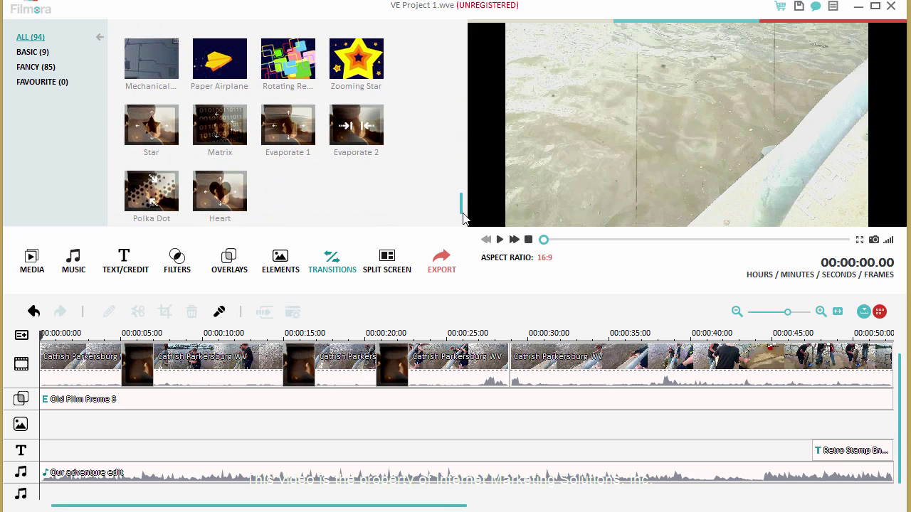
click(388, 261)
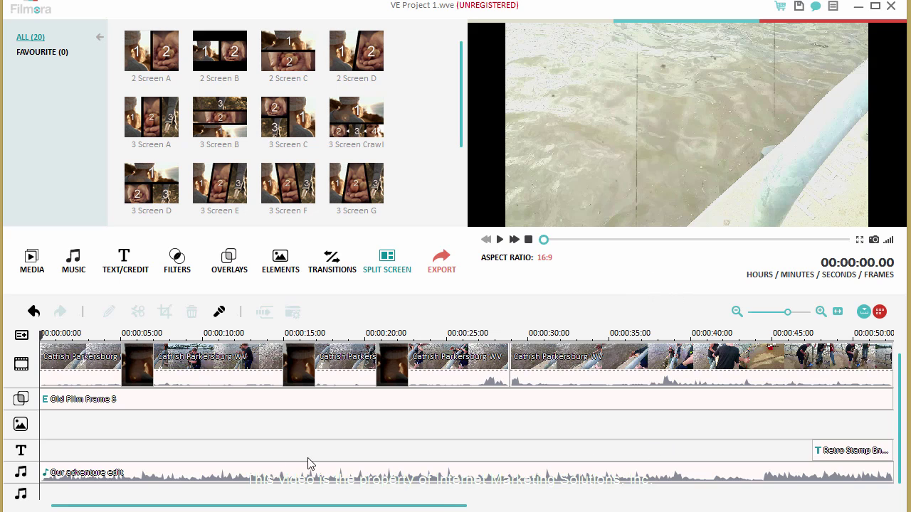
Review the music clip's 5-second Fade Out in its audio settings and confirm
click(240, 474)
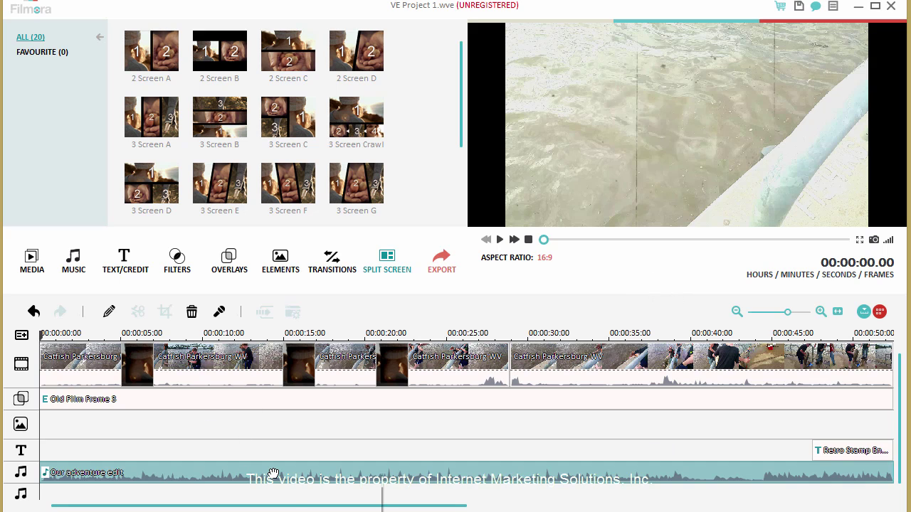
right_click(270, 472)
click(310, 511)
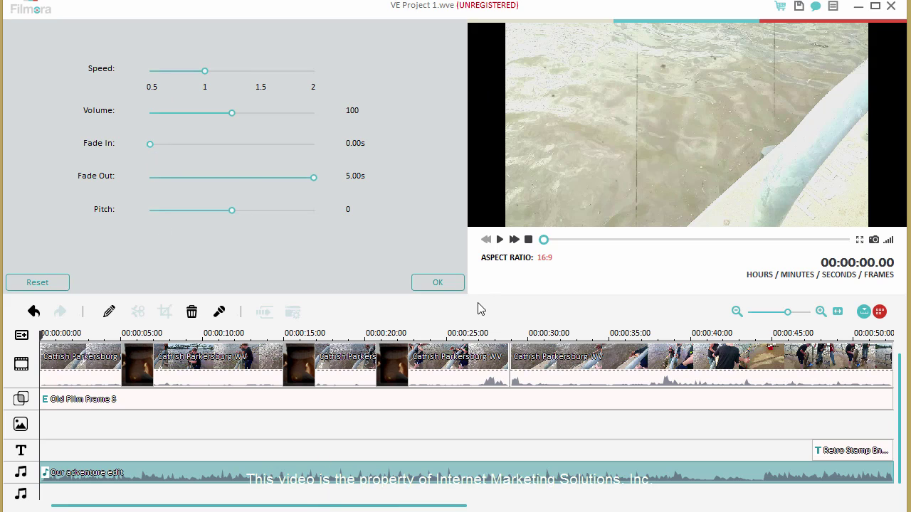
click(438, 283)
Auto Enhance the video clip at 00:00:20 and bring up the Export output options
click(457, 368)
right_click(457, 368)
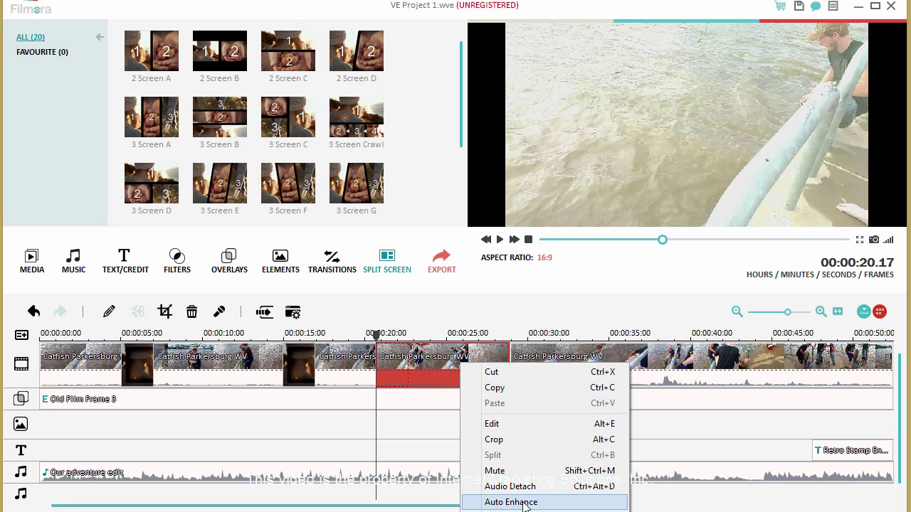
click(540, 297)
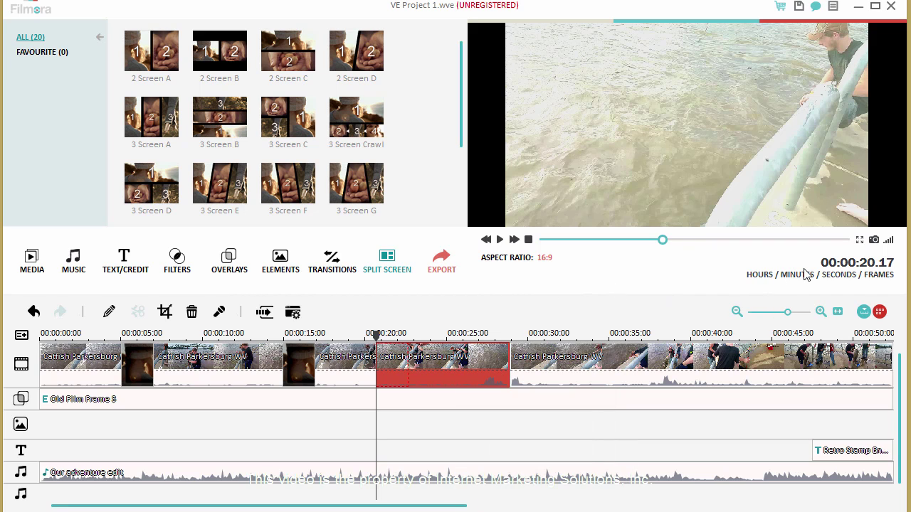
click(448, 263)
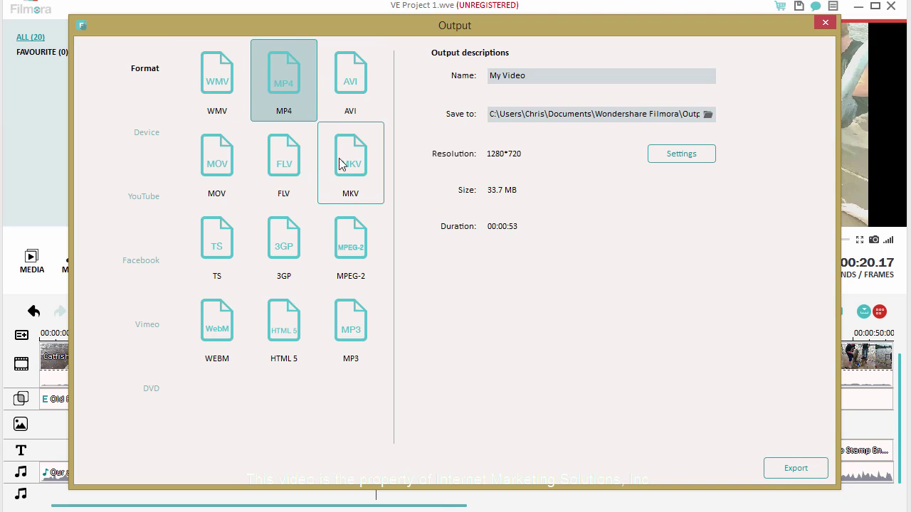
Review the Device export presets and YouTube upload options, keeping upload quality at 720p
click(144, 134)
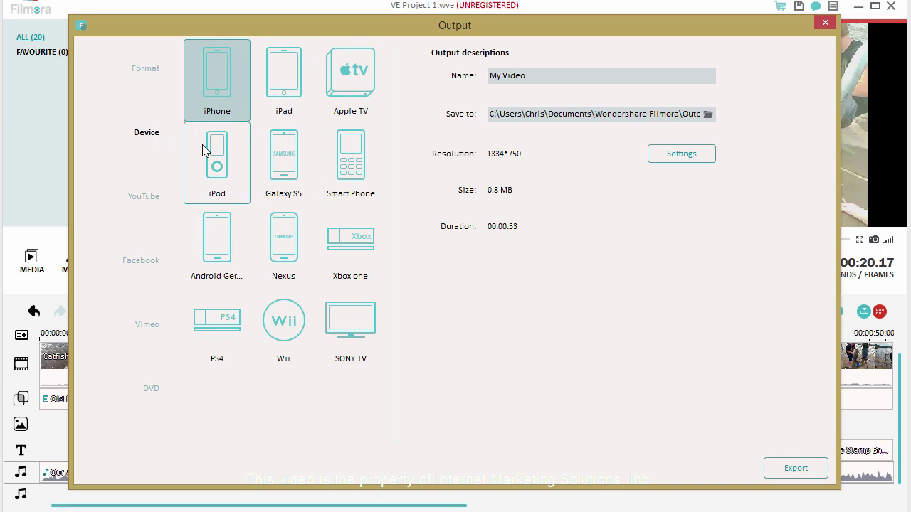
click(147, 197)
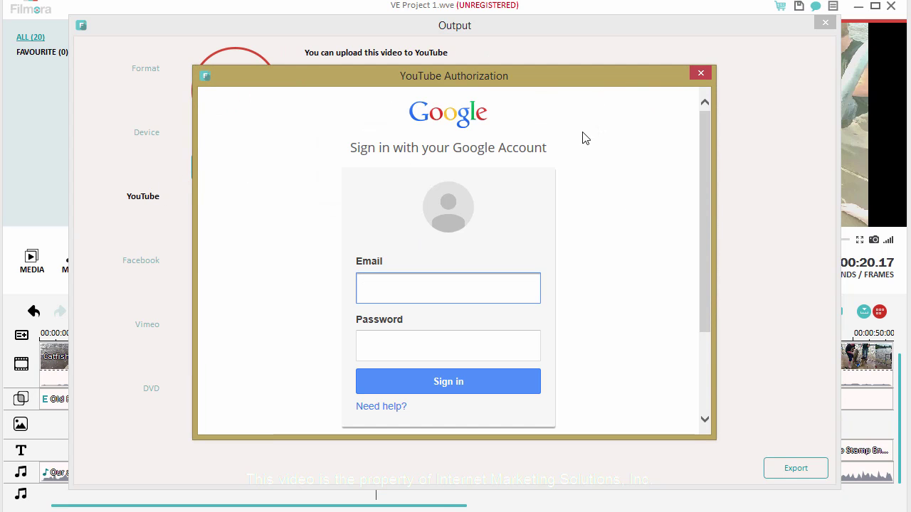
click(701, 73)
click(344, 96)
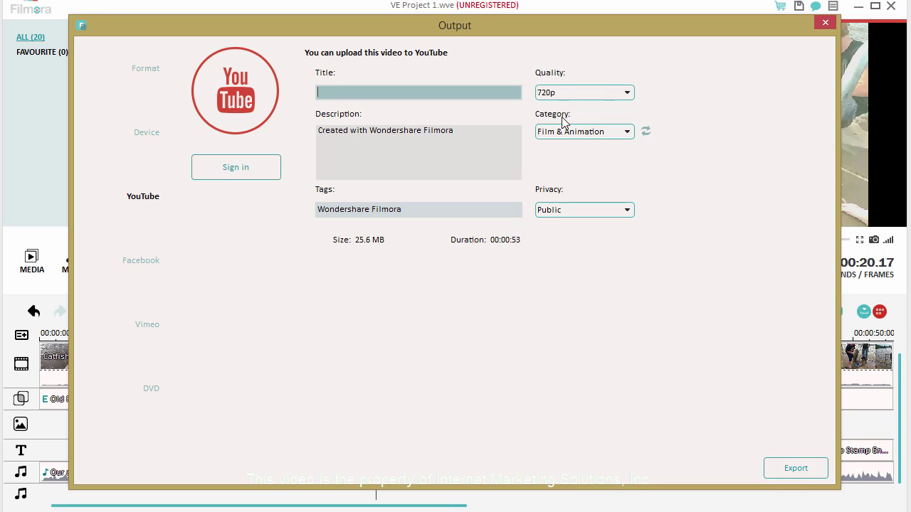
click(610, 95)
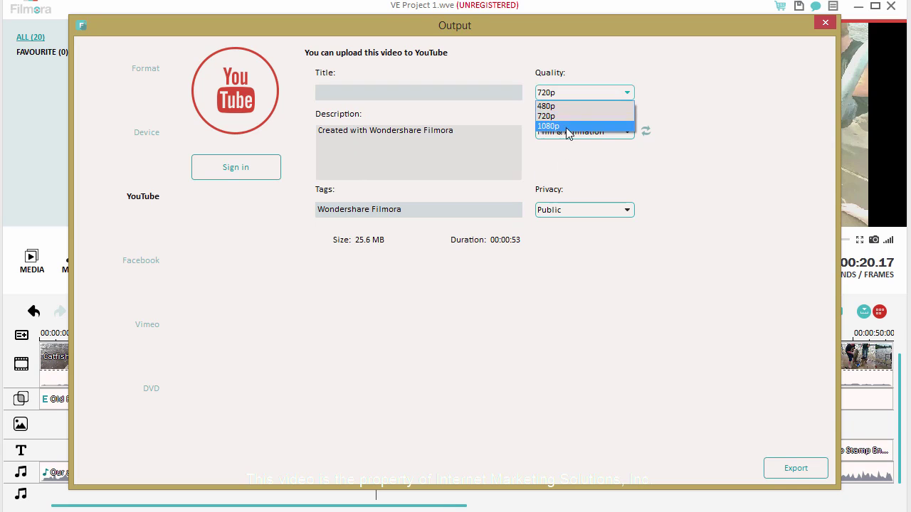
click(648, 117)
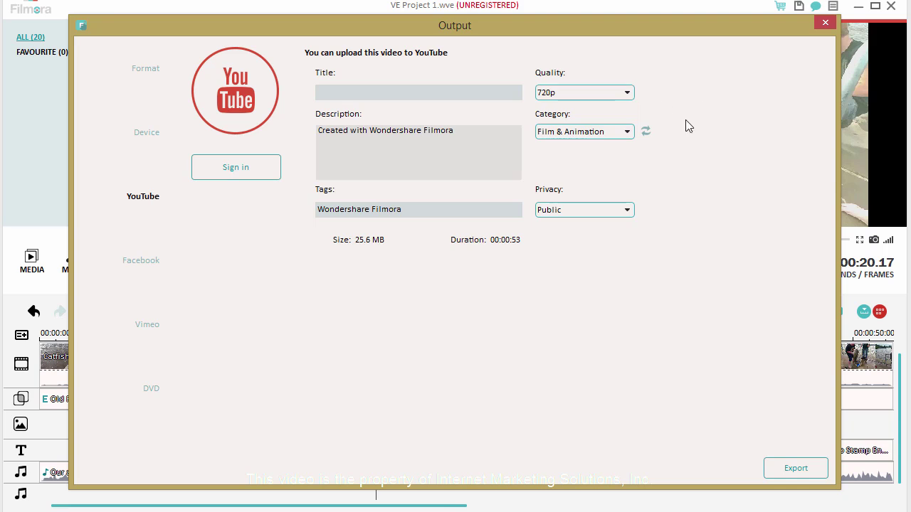
Check the Facebook and DVD export settings, then close the Output window
click(158, 262)
click(701, 72)
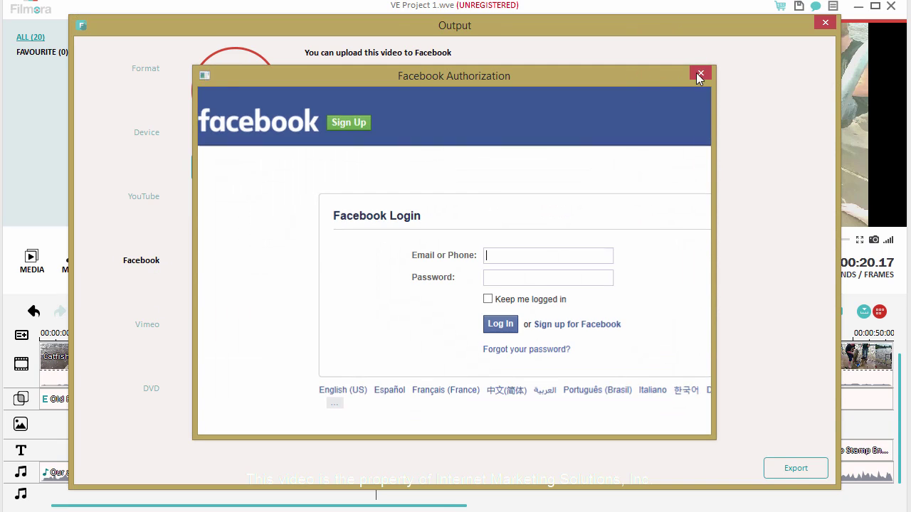
click(152, 387)
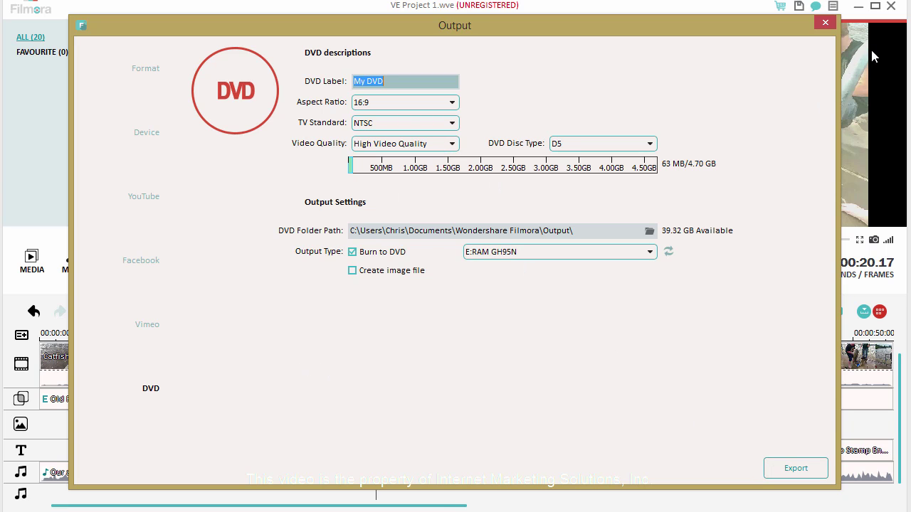
click(825, 27)
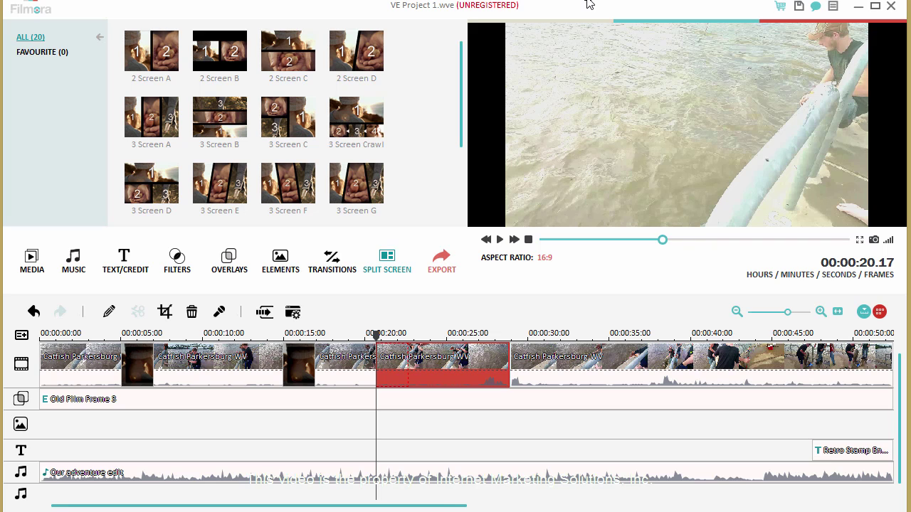
Open the Buy and register trial notice and choose Buy Now to reach the licence purchase page
click(781, 10)
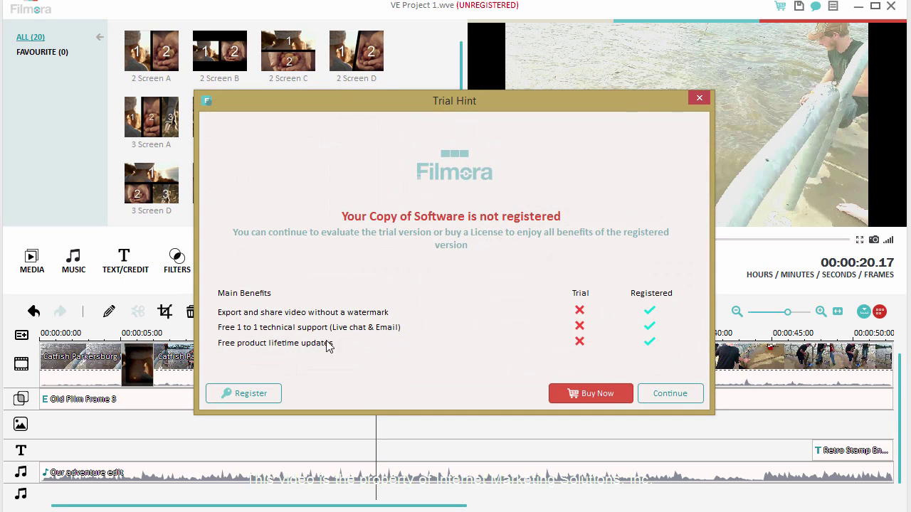
click(574, 394)
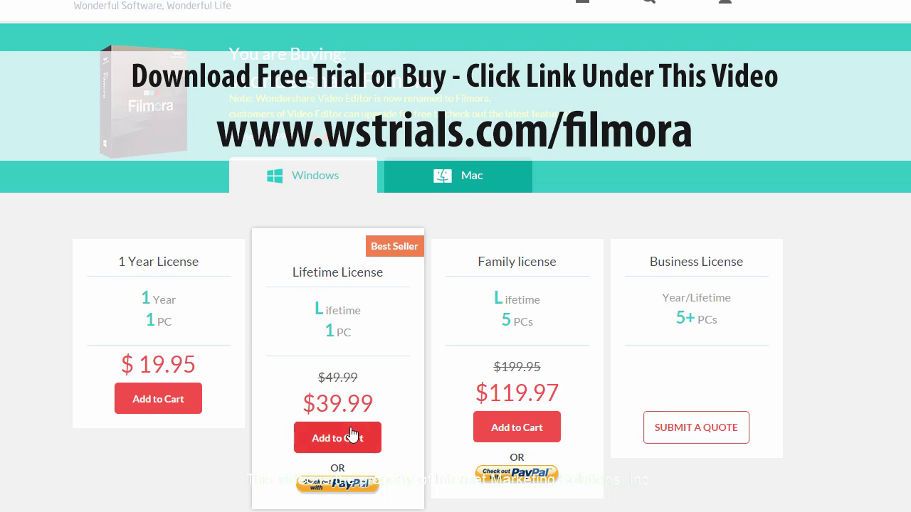
Compare the Mac and Windows licence prices, then highlight the $39.99 Lifetime License price
click(449, 180)
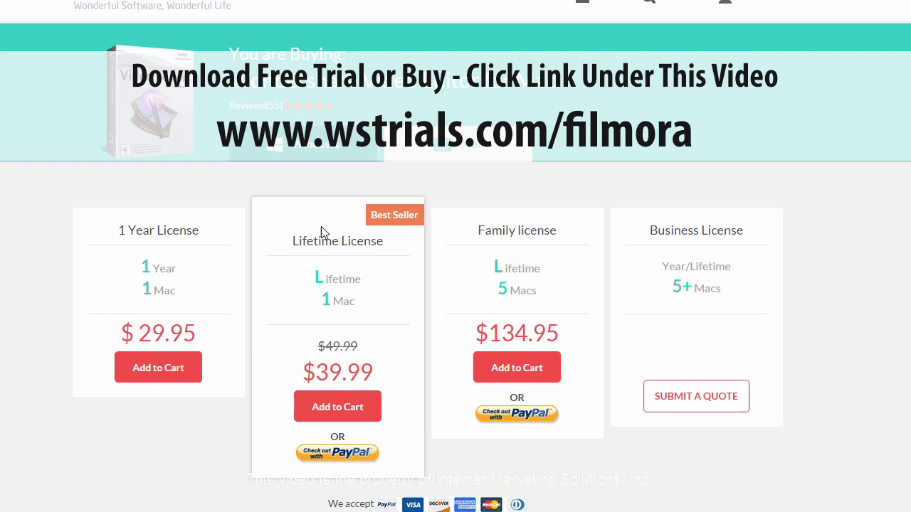
click(296, 153)
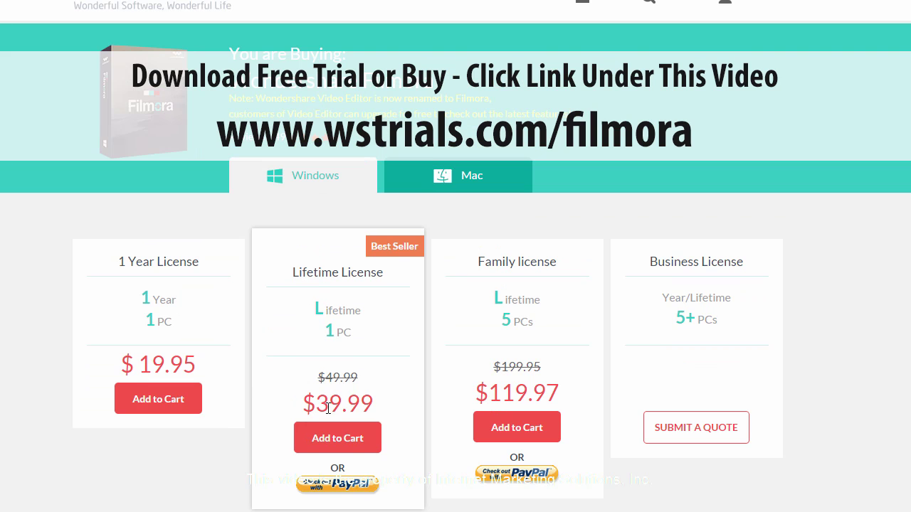
drag(315, 405, 375, 403)
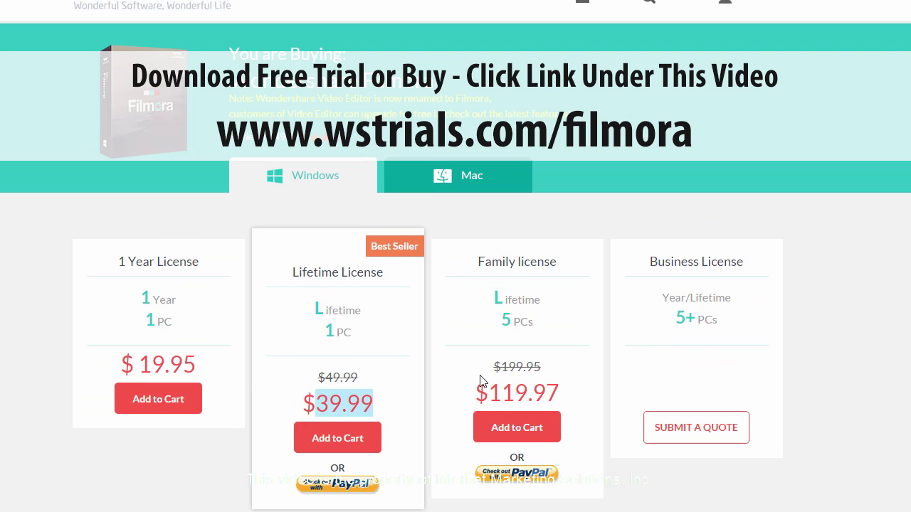